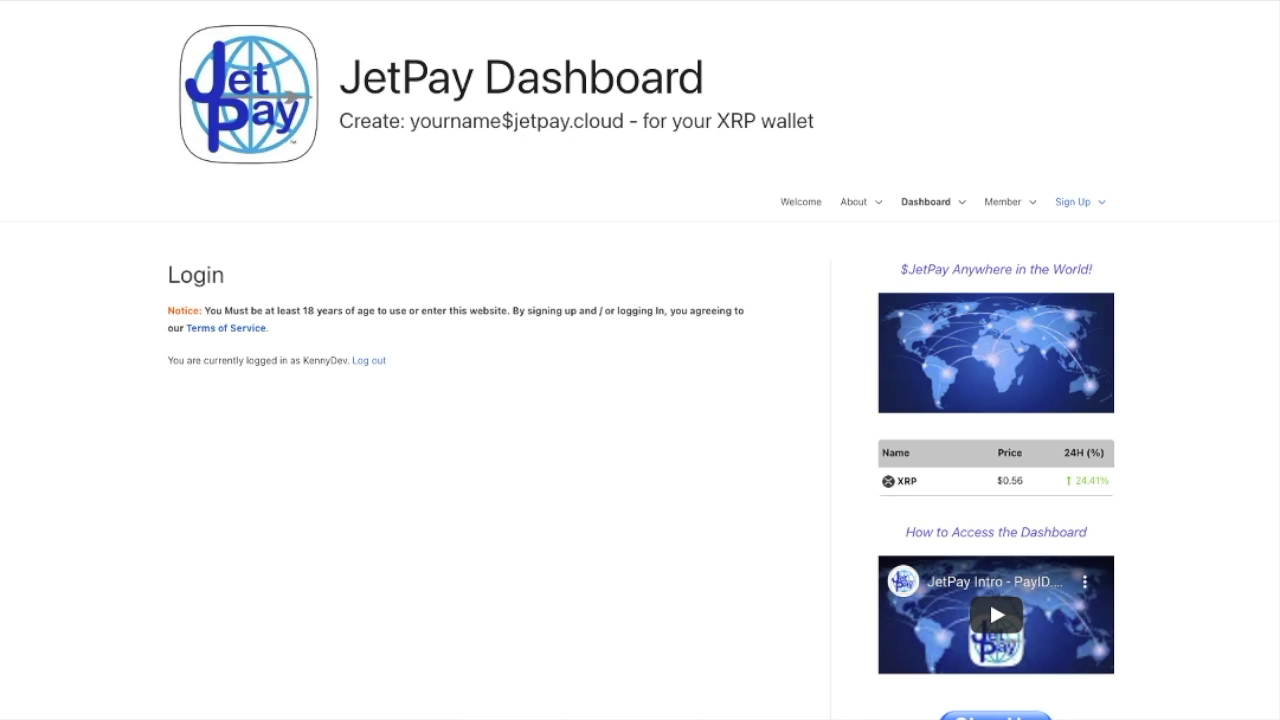
Bring up the Dashboard menu on the already signed-in JetPay login page
mouse_move(925, 210)
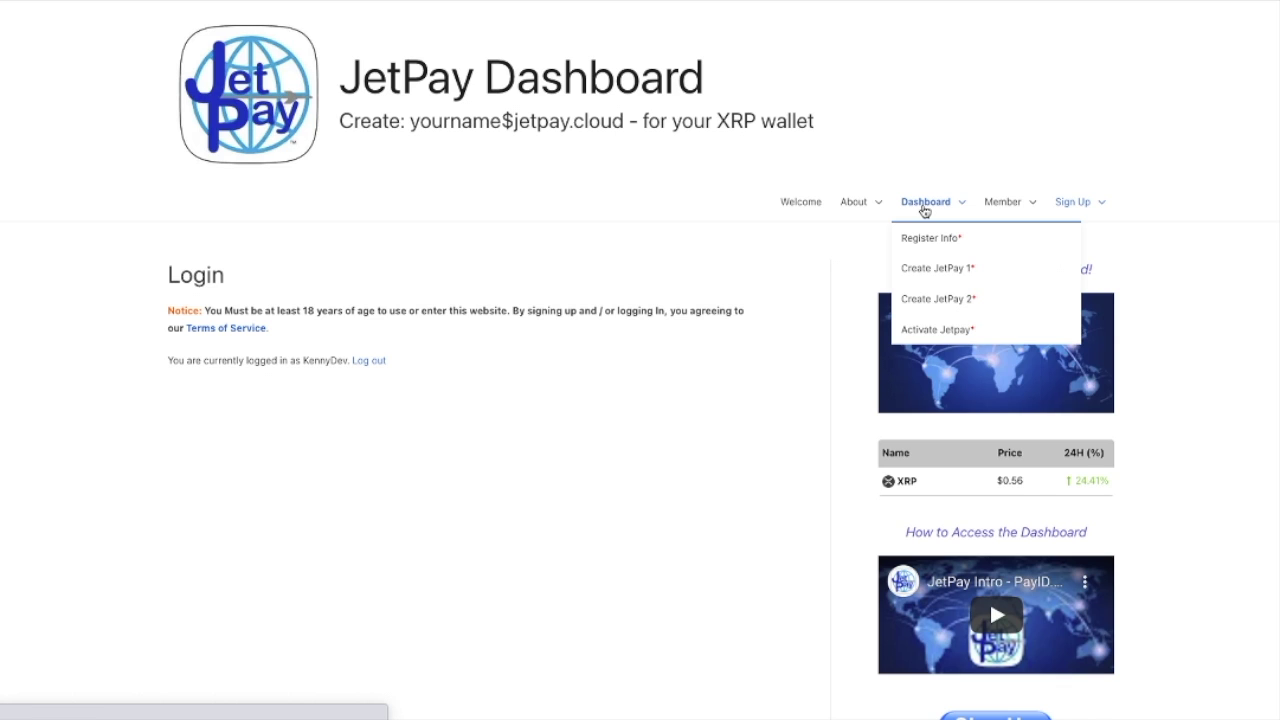
Go to the main Dashboard page from the top navigation bar
click(925, 210)
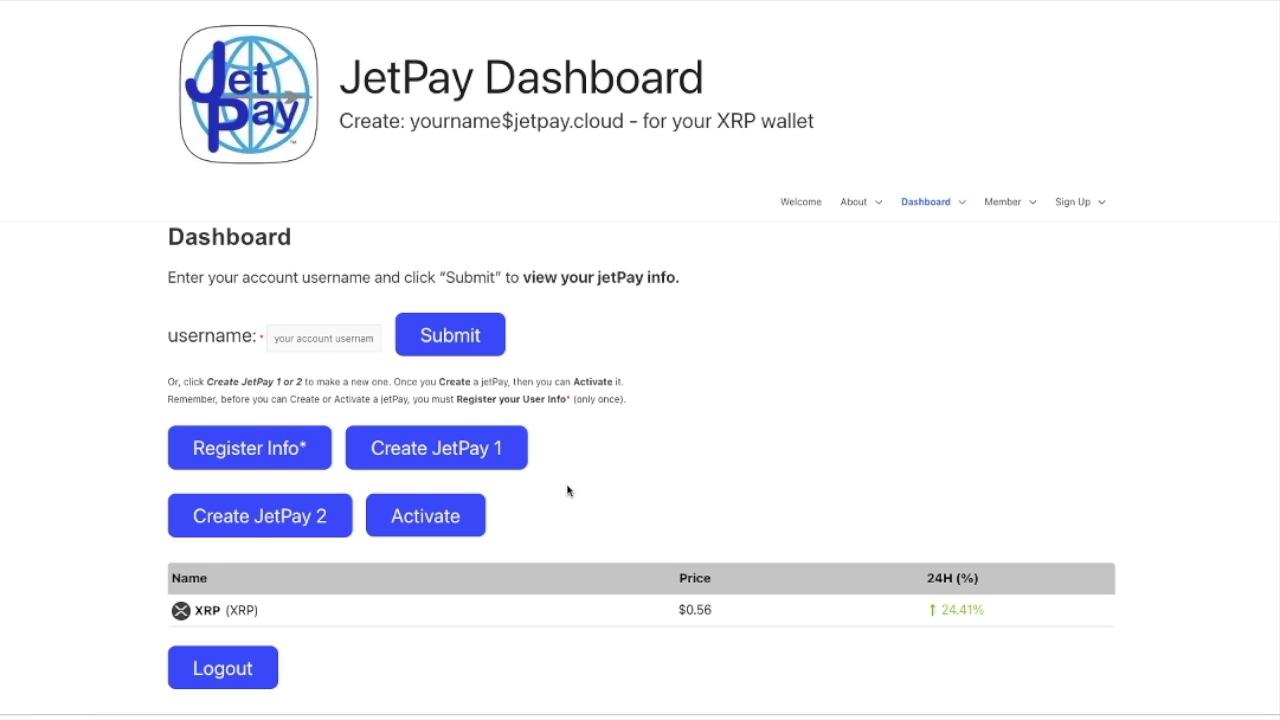
Open the Register Info registration form
click(282, 457)
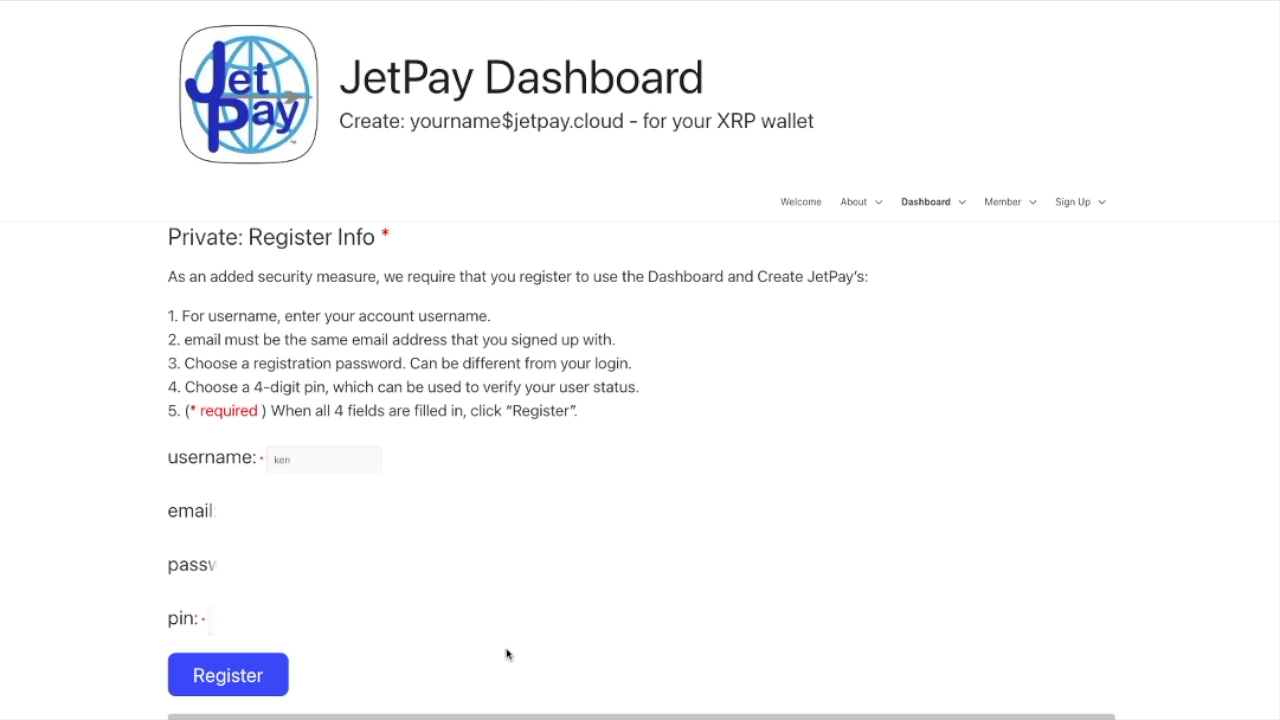
Submit the filled registration form with the Register button
click(240, 681)
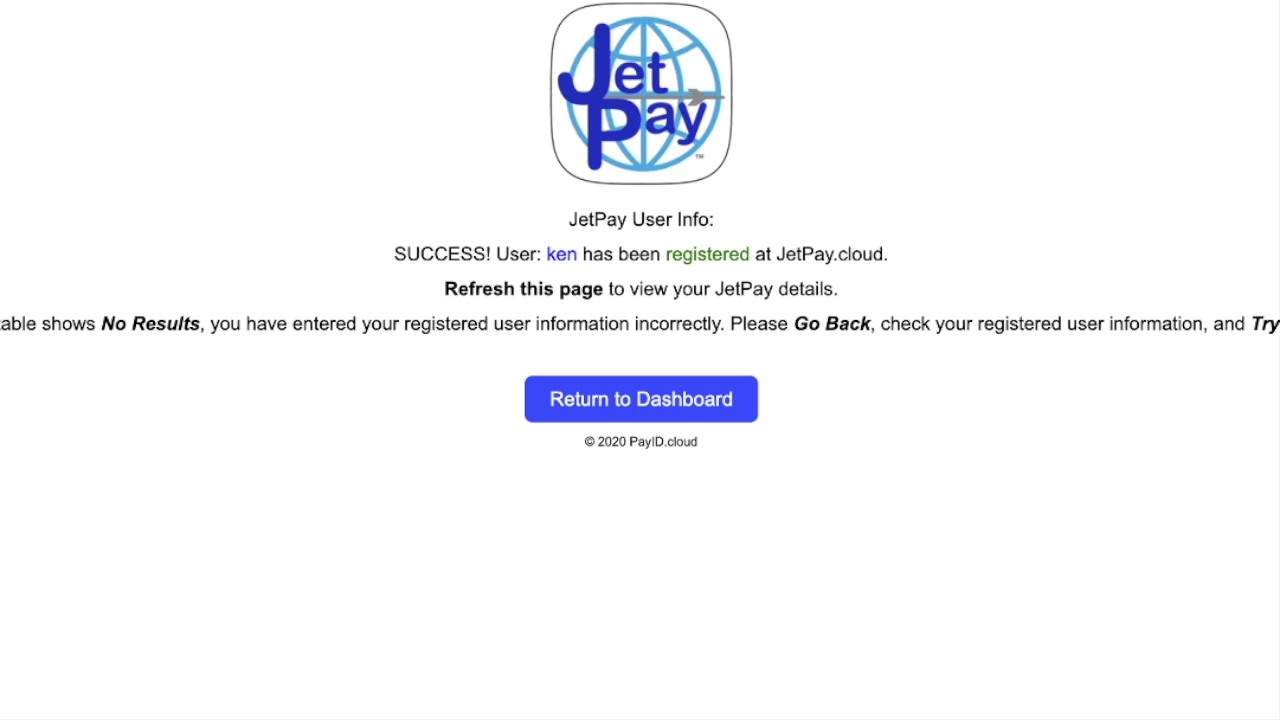
Reload the registration result page, confirming resubmission, to recheck the registered user details
key(super+r)
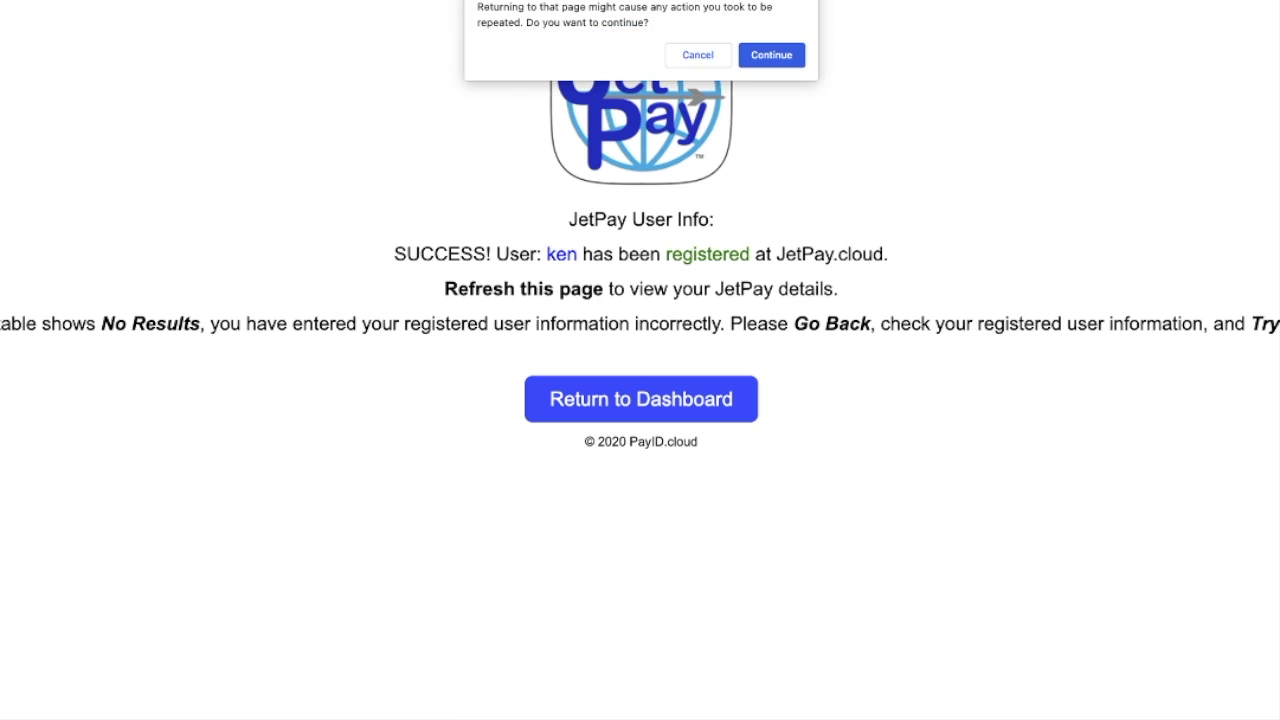
click(771, 56)
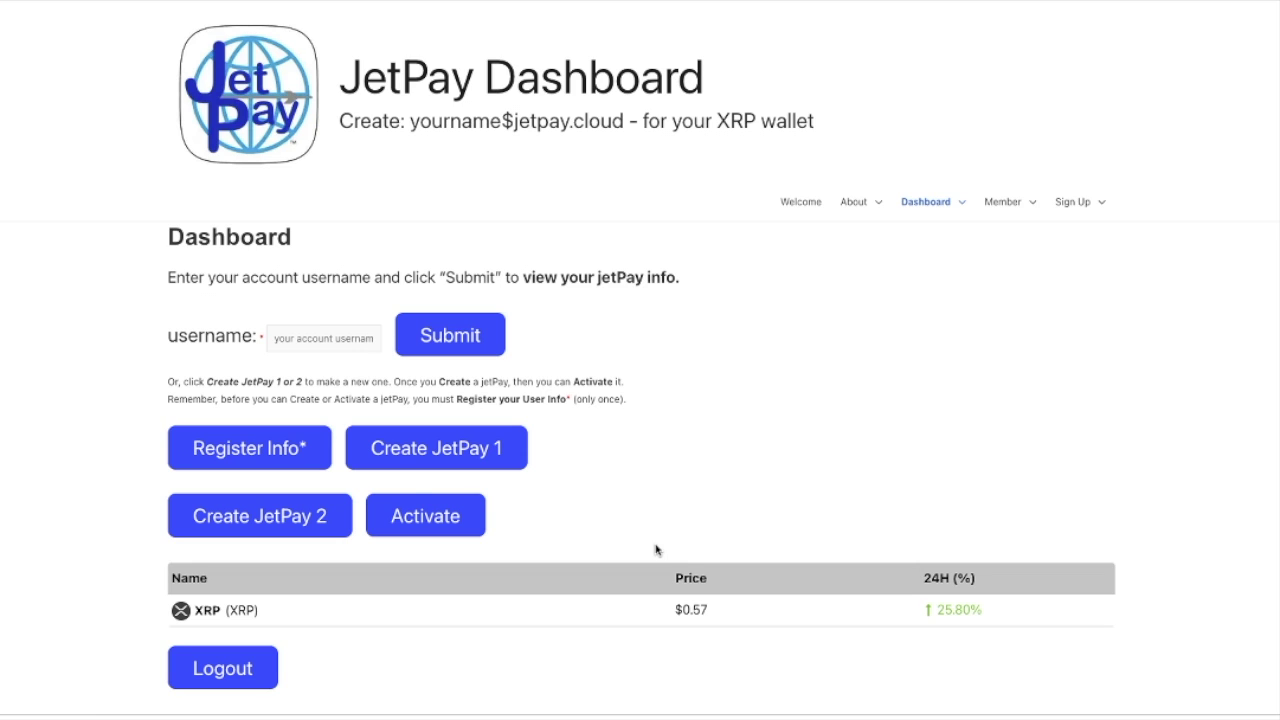
Open Create JetPay 1 and fill in the username and a demo jetPay address
mouse_move(926, 202)
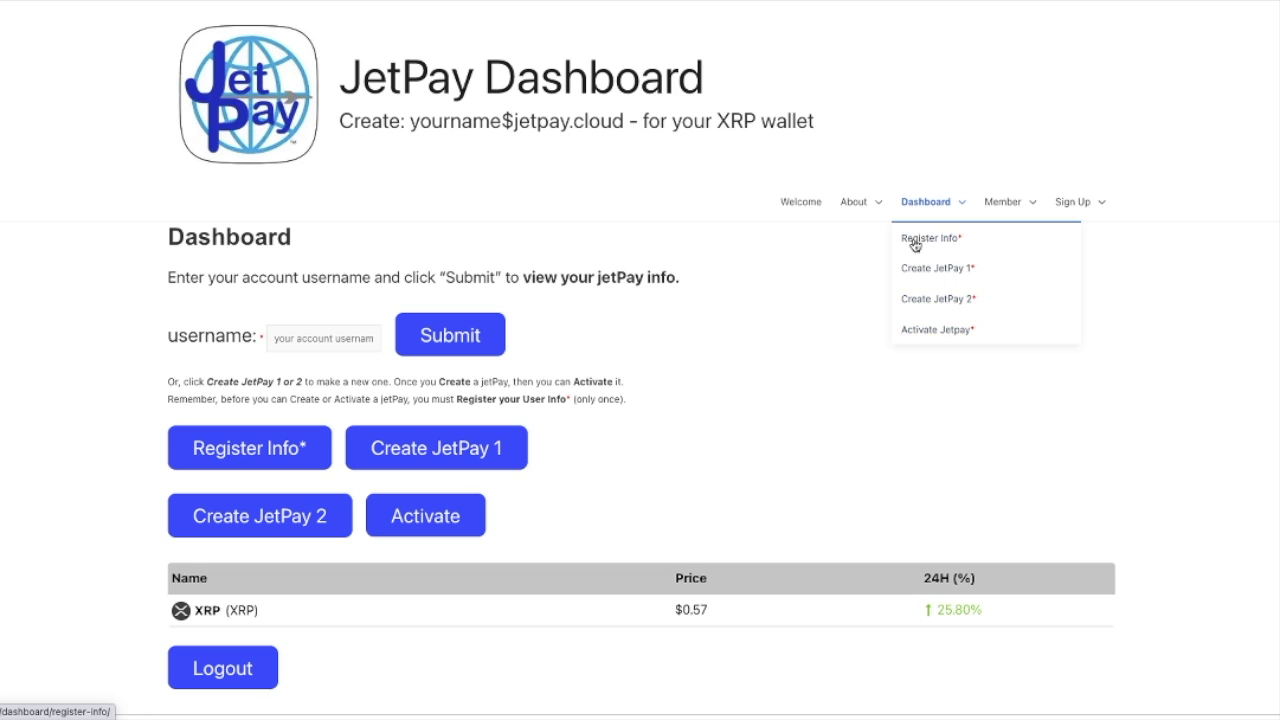
click(928, 298)
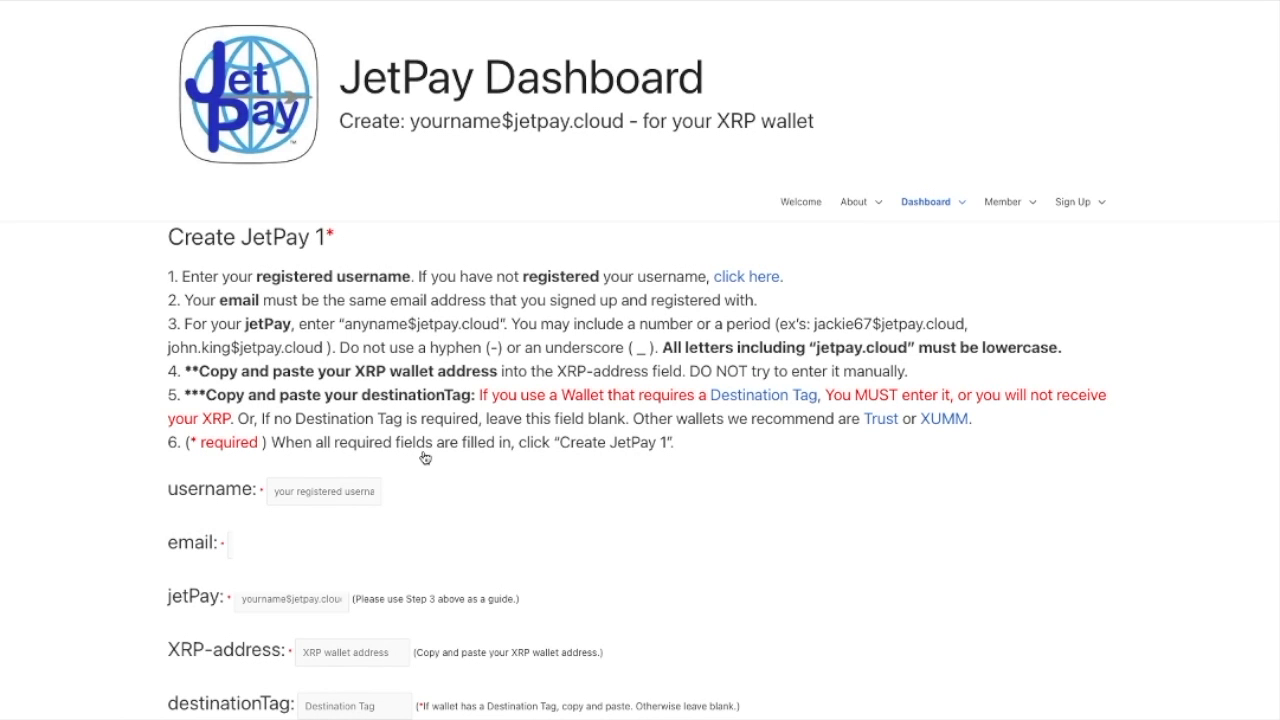
text(ken)
key(Tab)
text(demo$jetpay.clou)
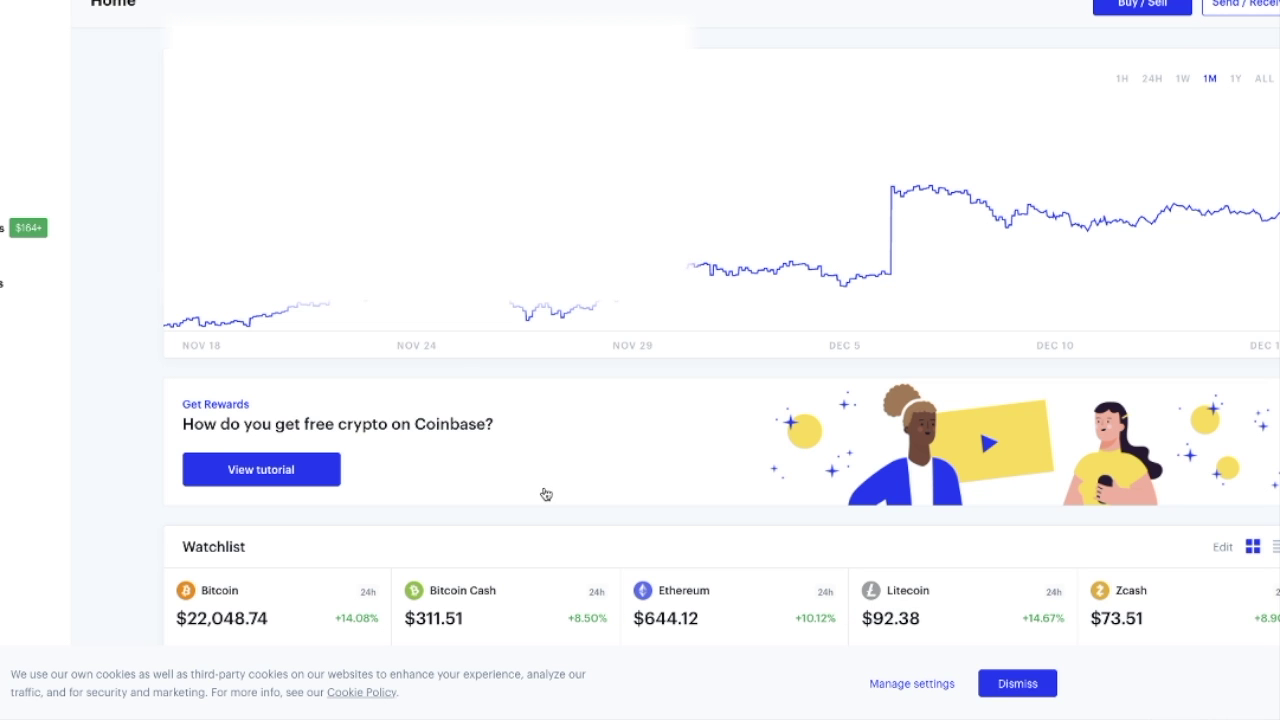
Scroll the Coinbase watchlist down to the XRP card priced at $0.56
scroll(532, 490, down, 3)
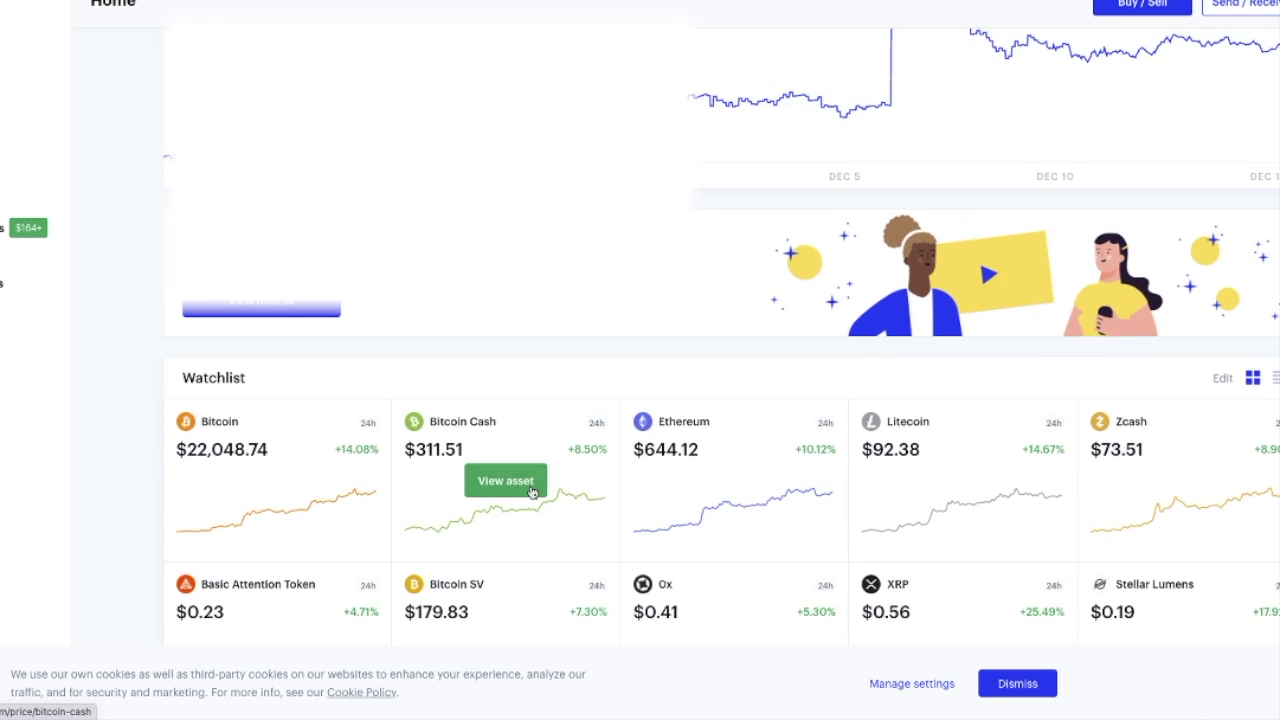
scroll(532, 490, down, 2)
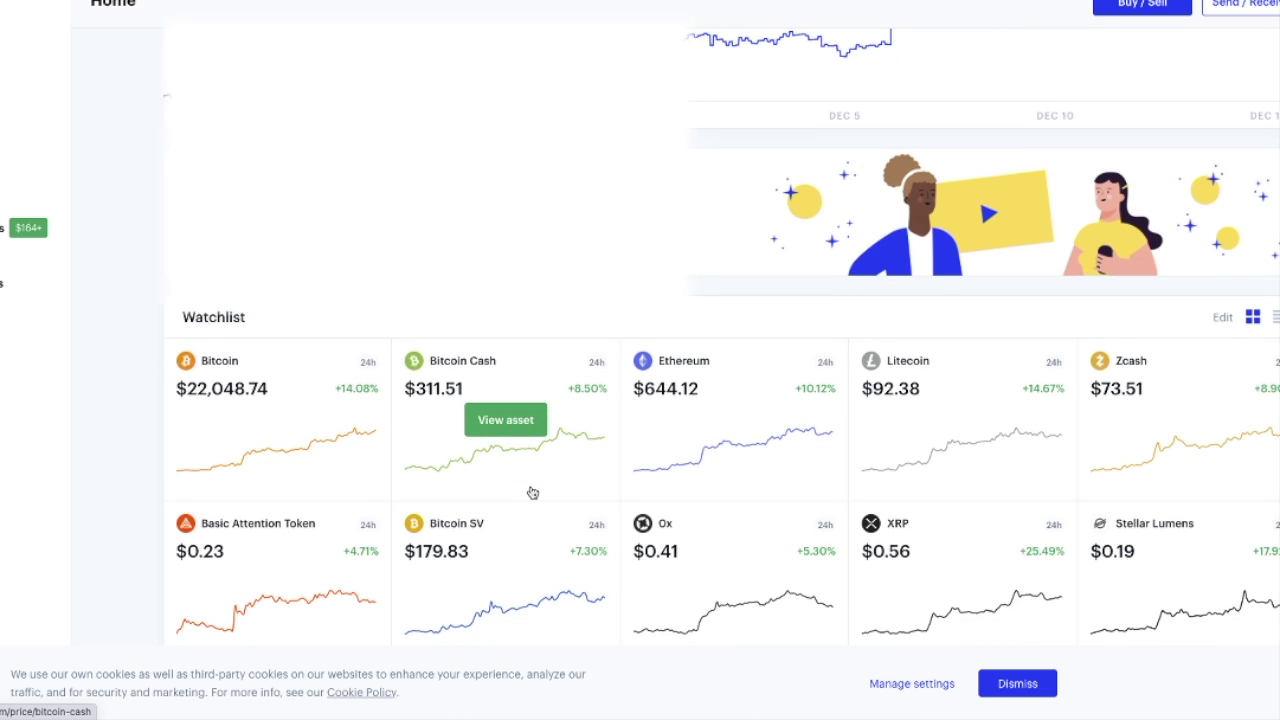
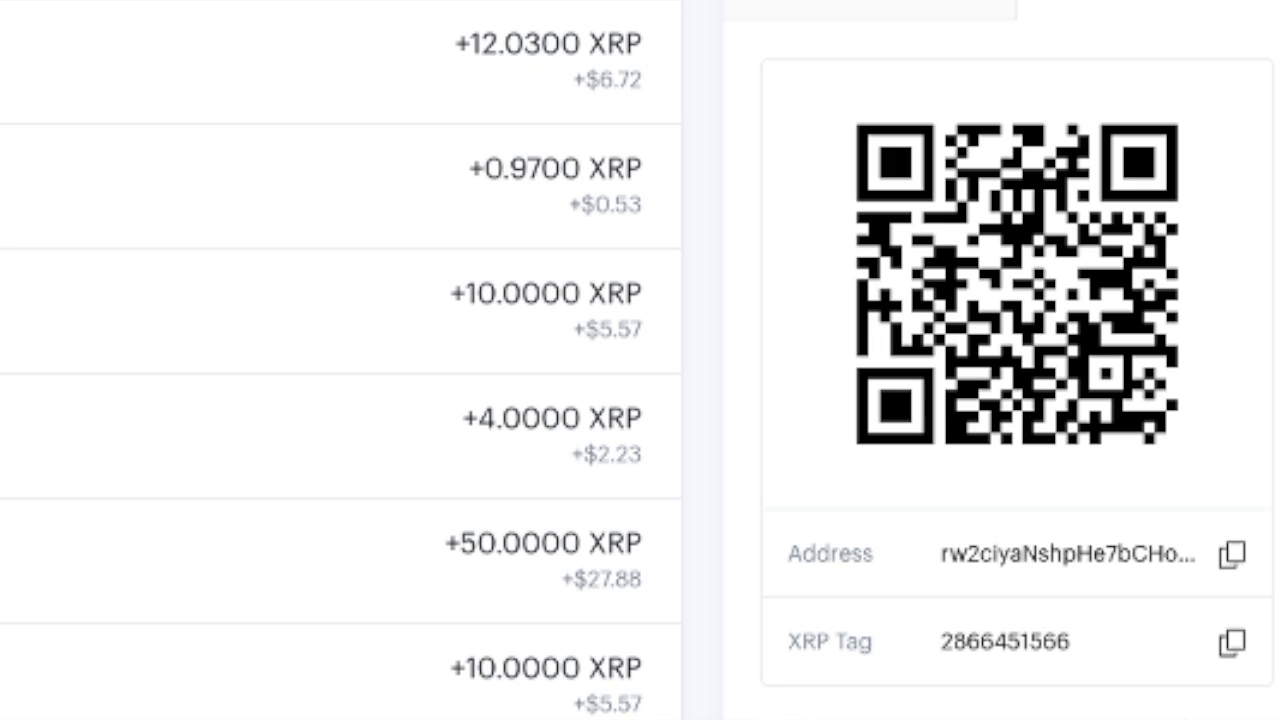
Copy the Coinbase XRP receive address and then its XRP destination tag
click(1232, 560)
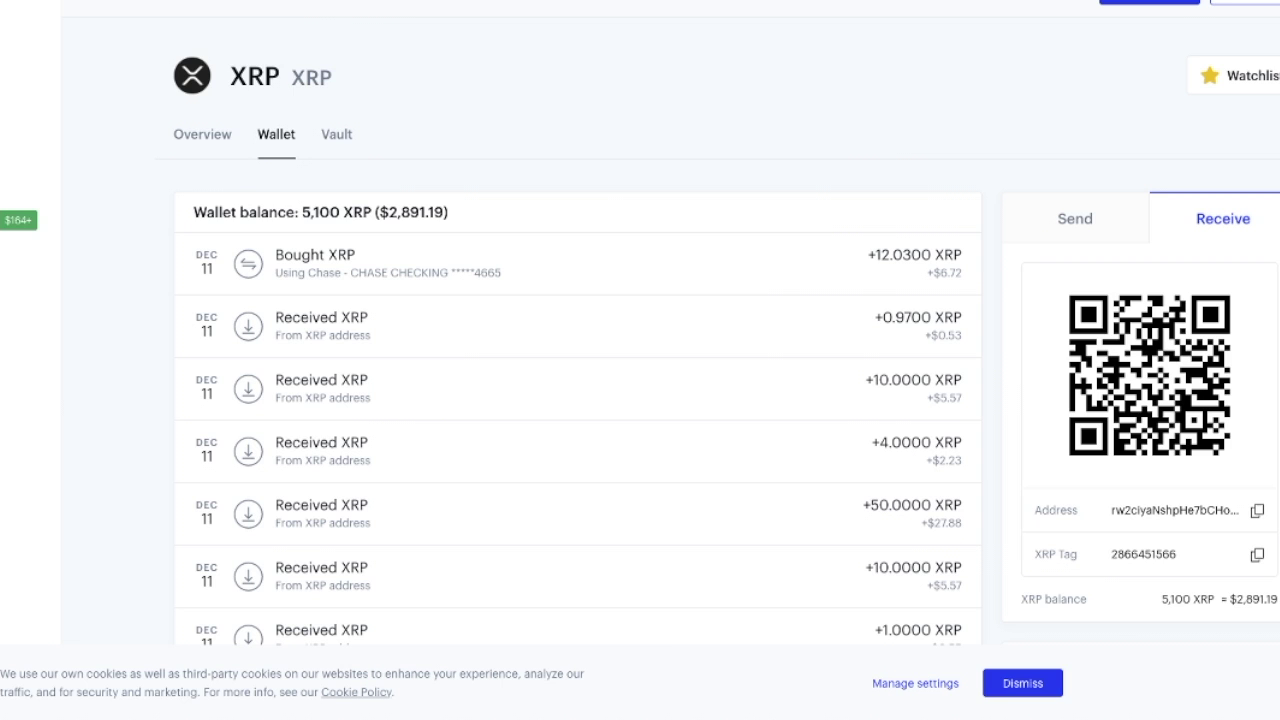
click(1095, 660)
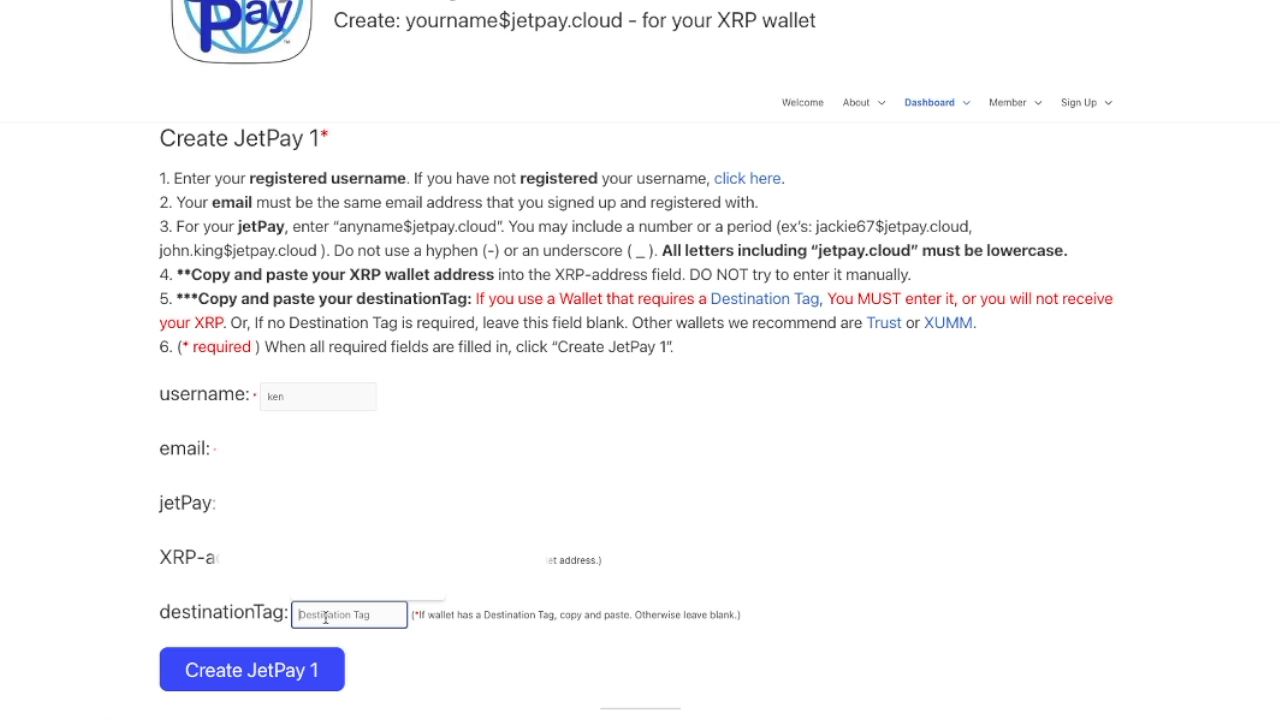
Paste the copied destination tag into destinationTag and submit the Create JetPay 1 form
click(520, 683)
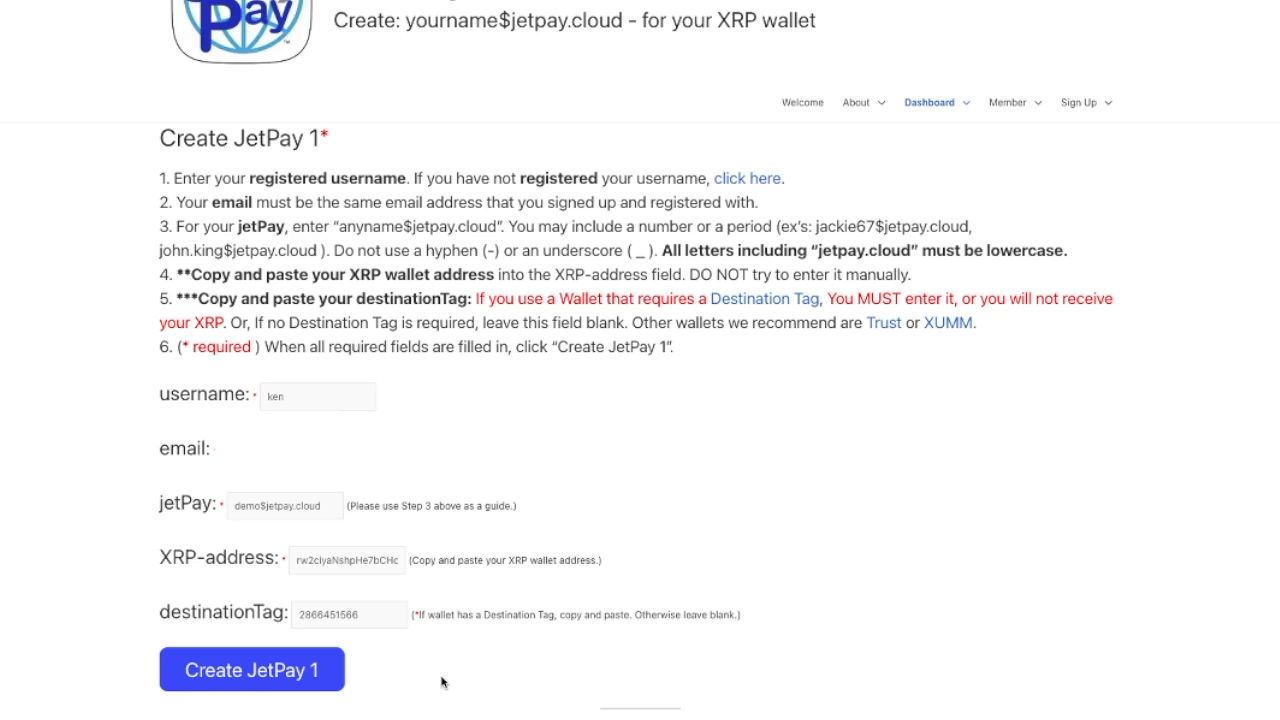
click(317, 669)
mouse_move(846, 120)
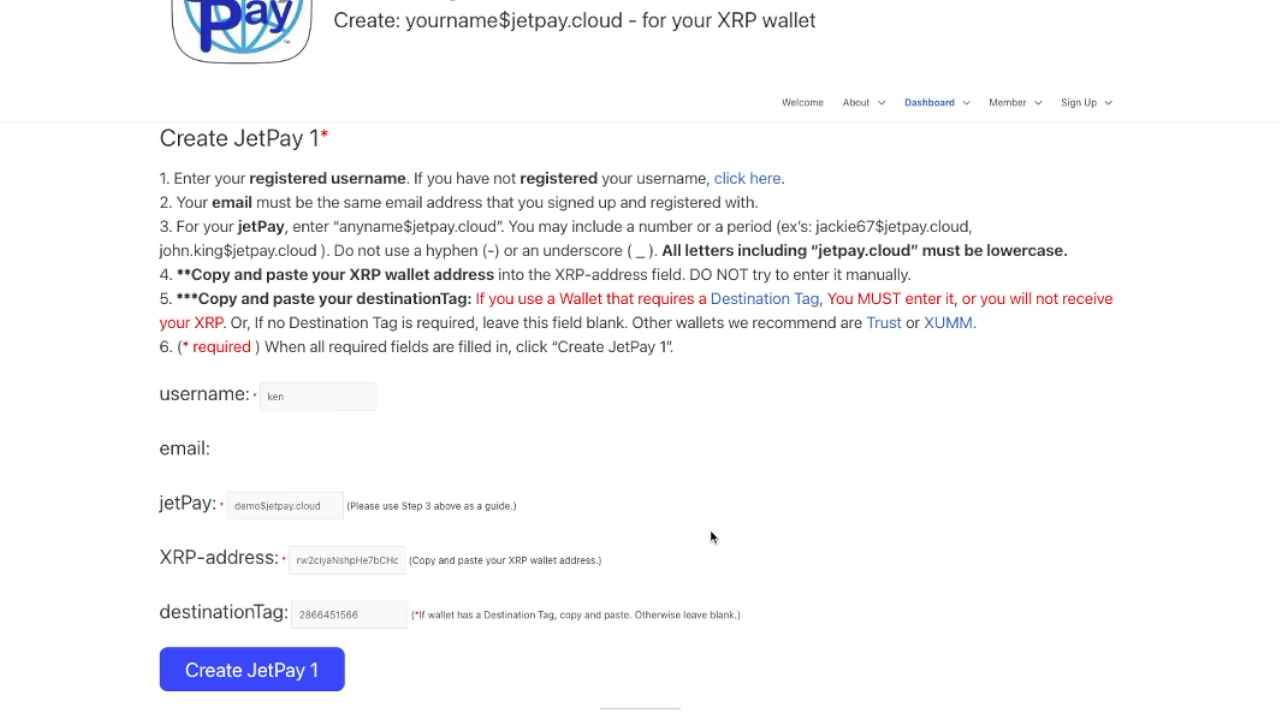
click(294, 672)
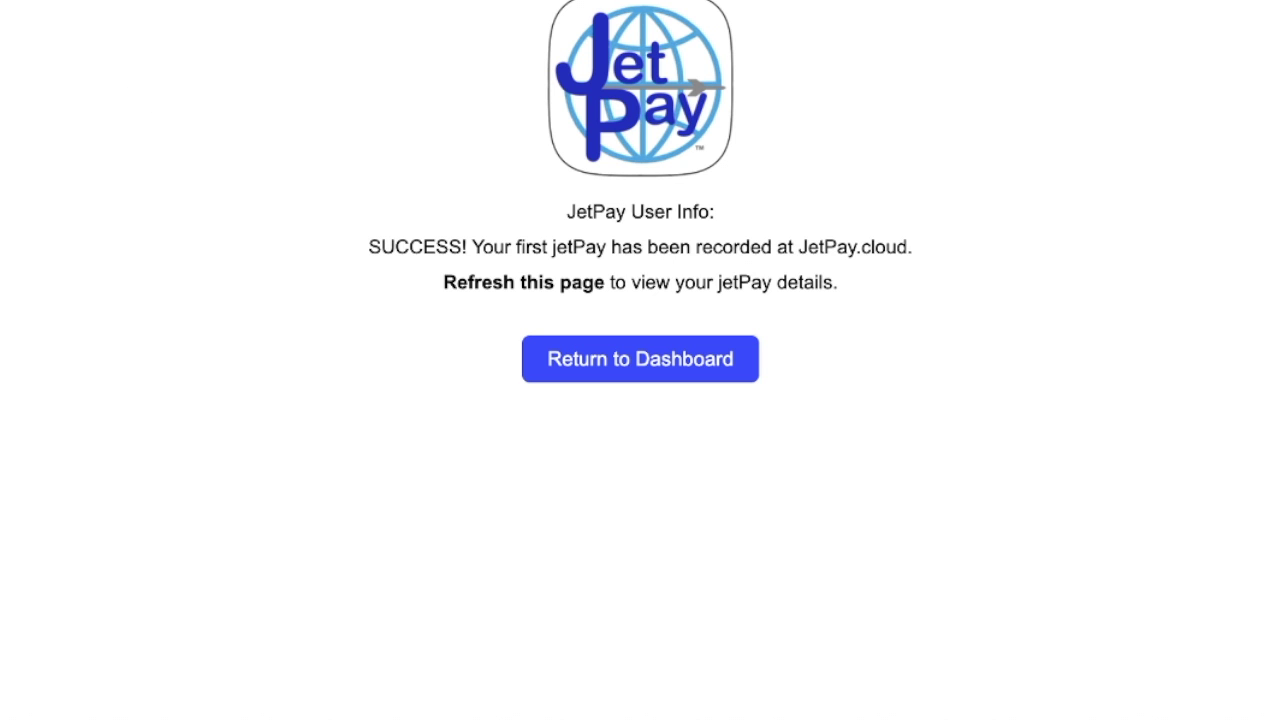
key(super+r)
key(Return)
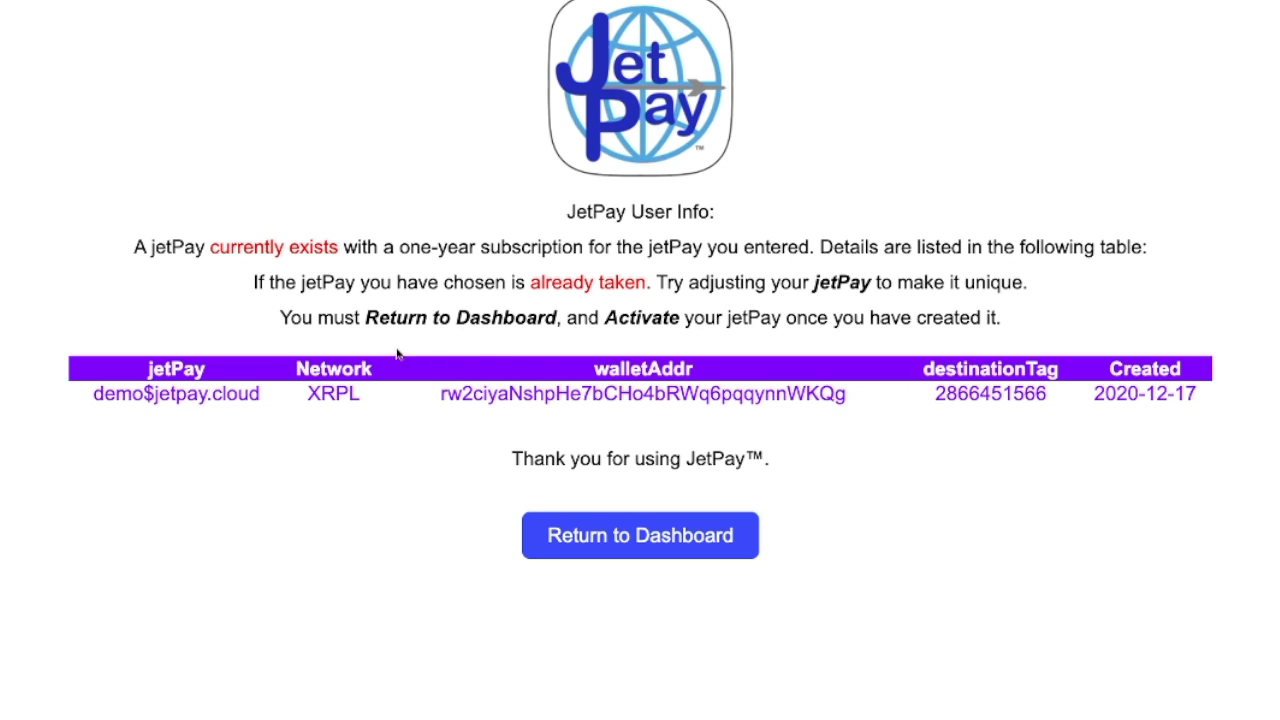
drag(260, 394, 92, 394)
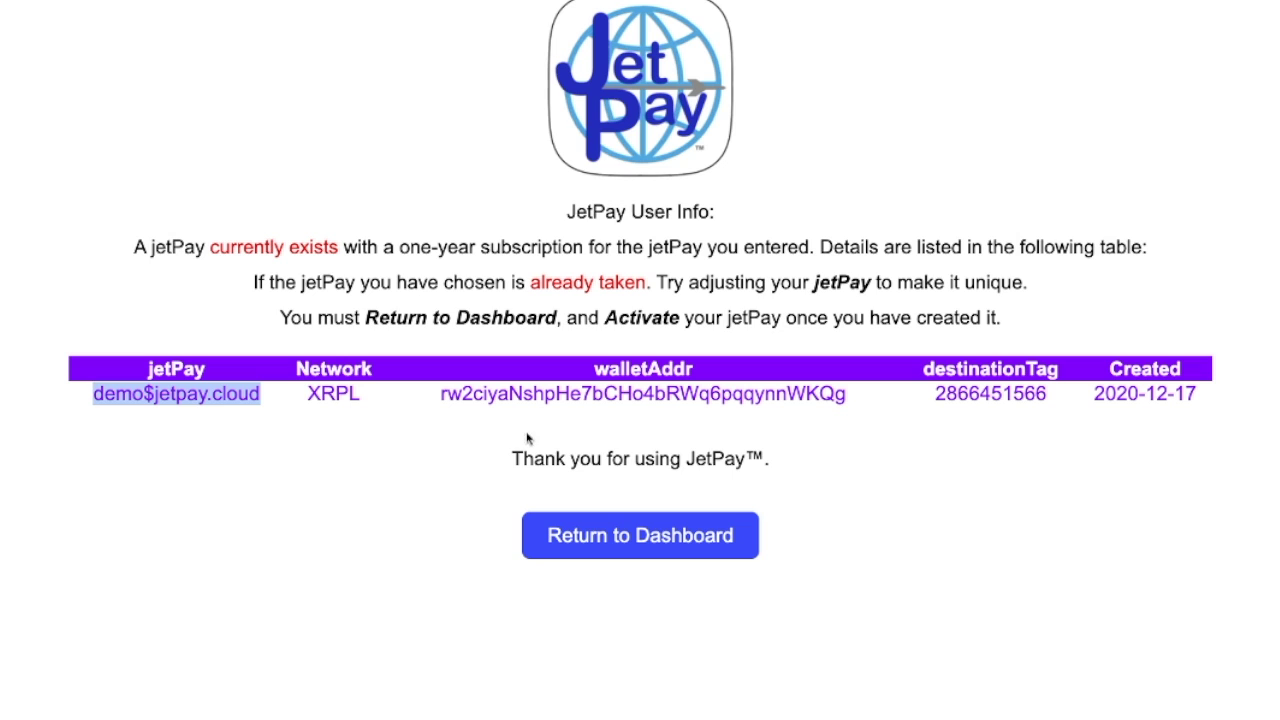
click(785, 410)
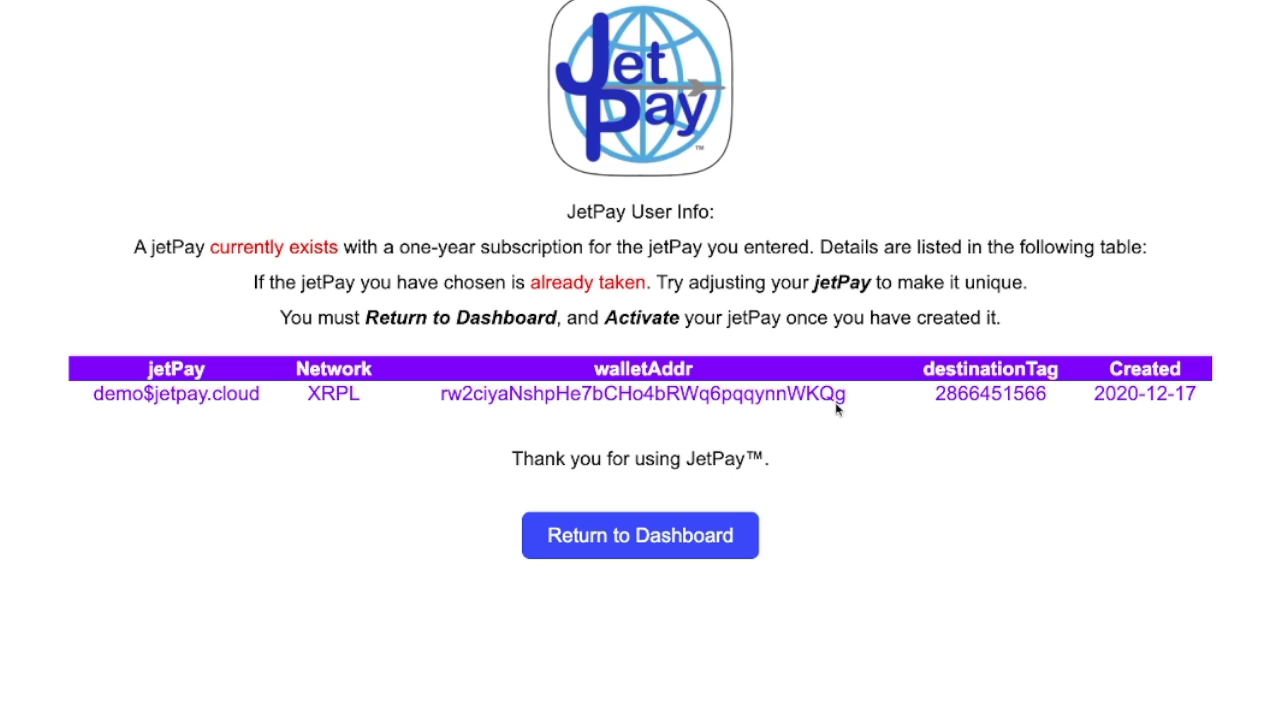
drag(847, 400, 441, 396)
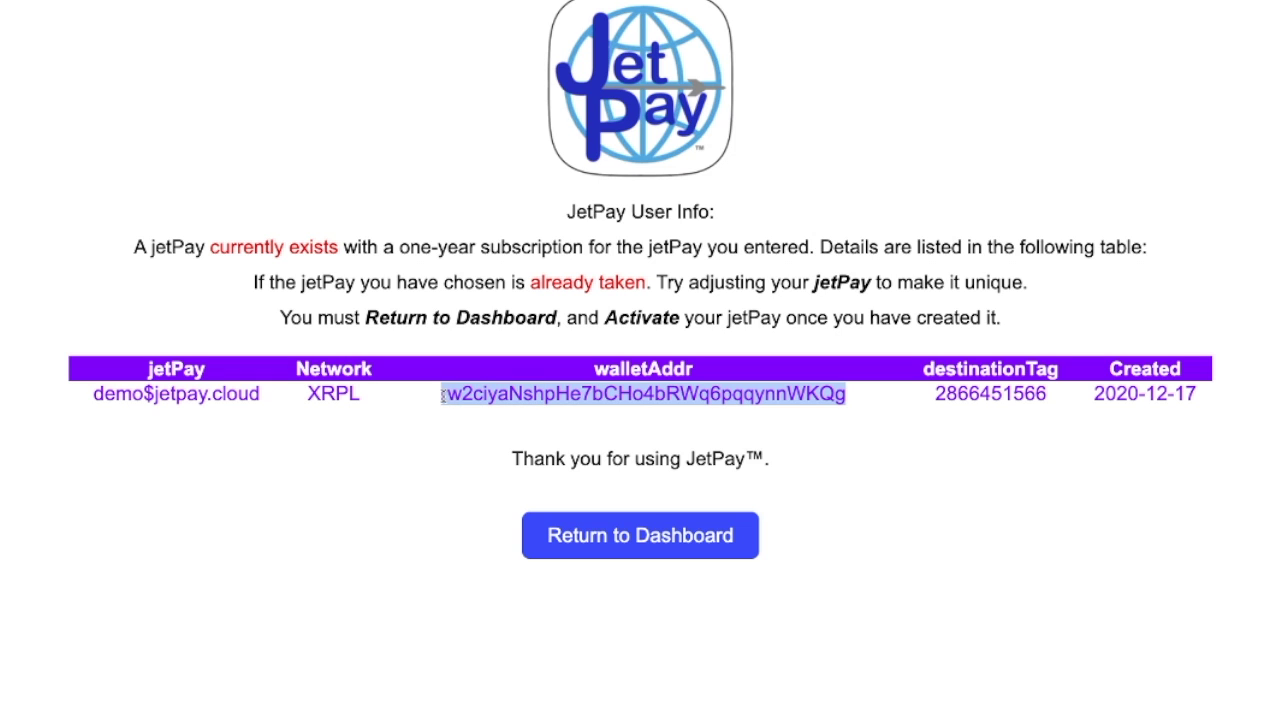
drag(934, 396, 1047, 398)
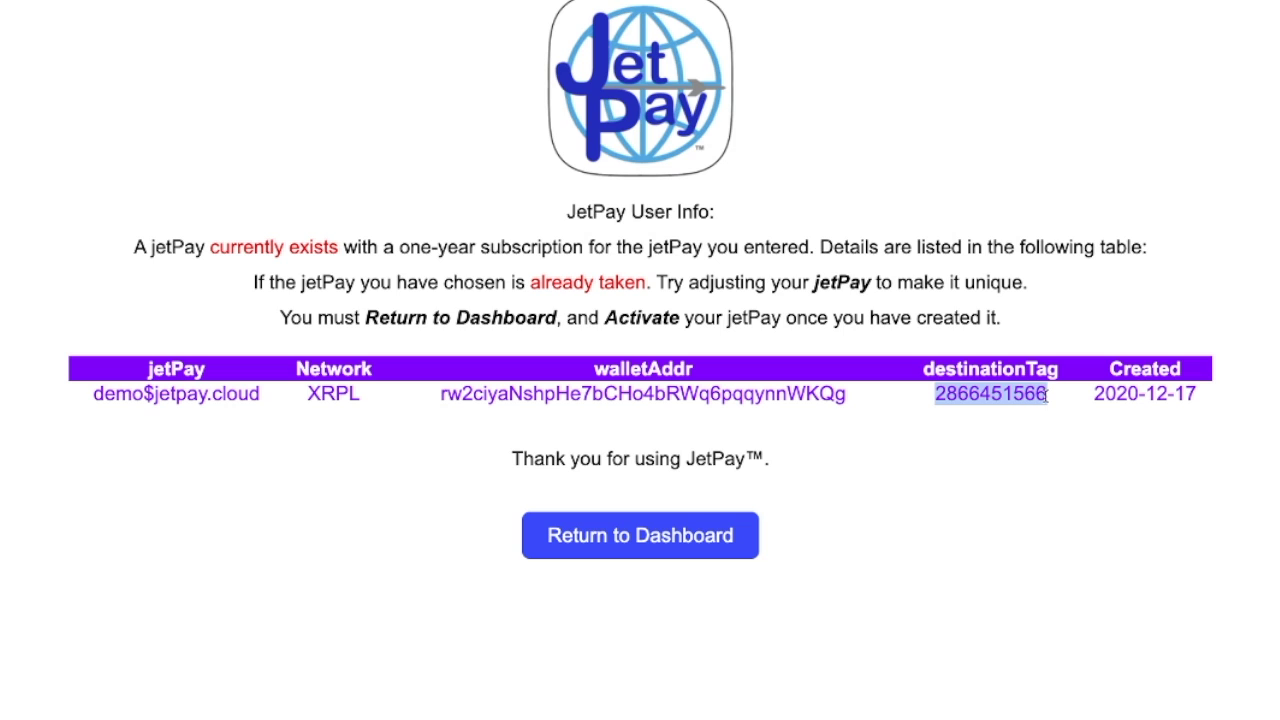
click(1000, 461)
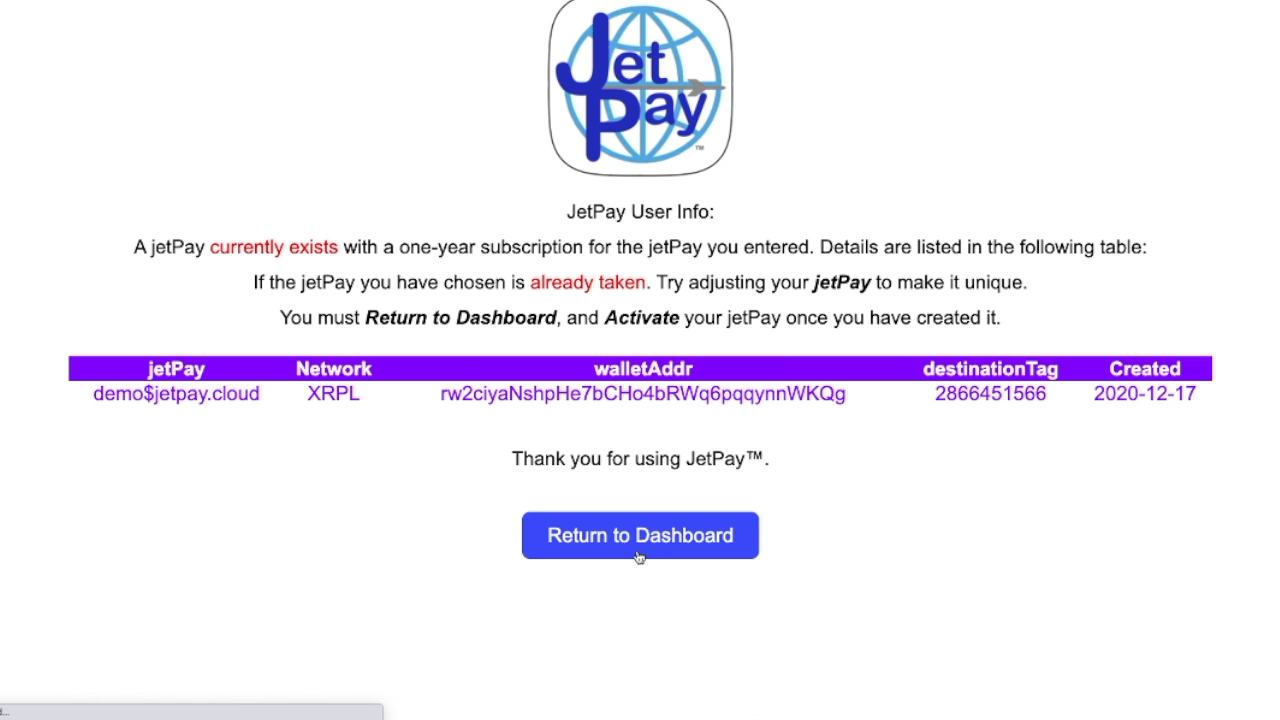
Return from the user info page to the JetPay Dashboard
click(638, 537)
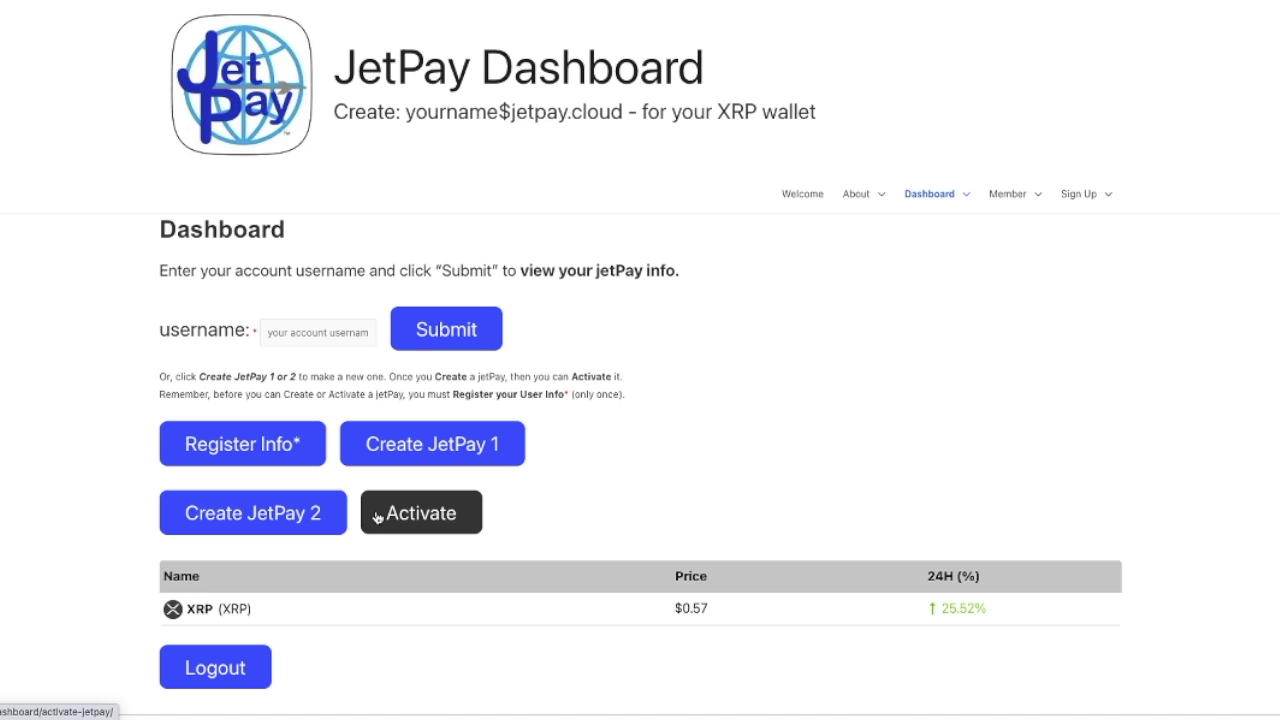
Start a first jetPay, then highlight the XRP Tag value in Coinbase's Receive panel
click(394, 449)
scroll(394, 449, down, 1)
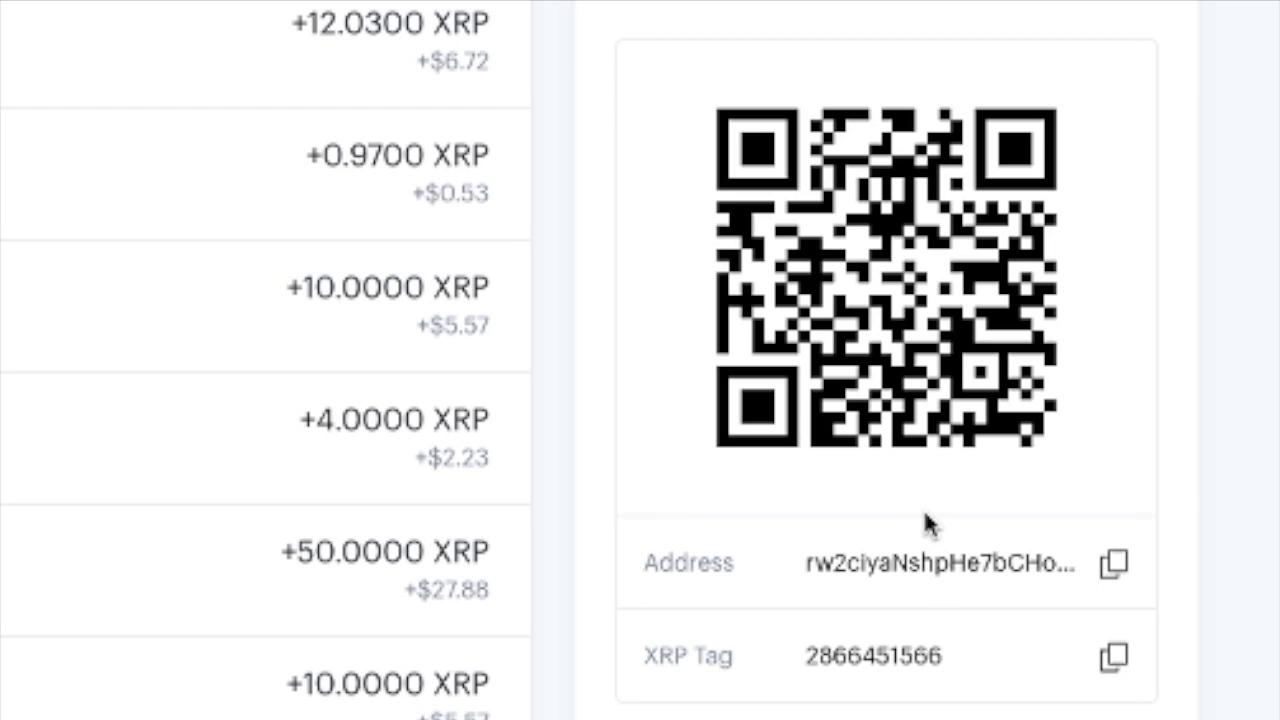
drag(942, 656, 803, 658)
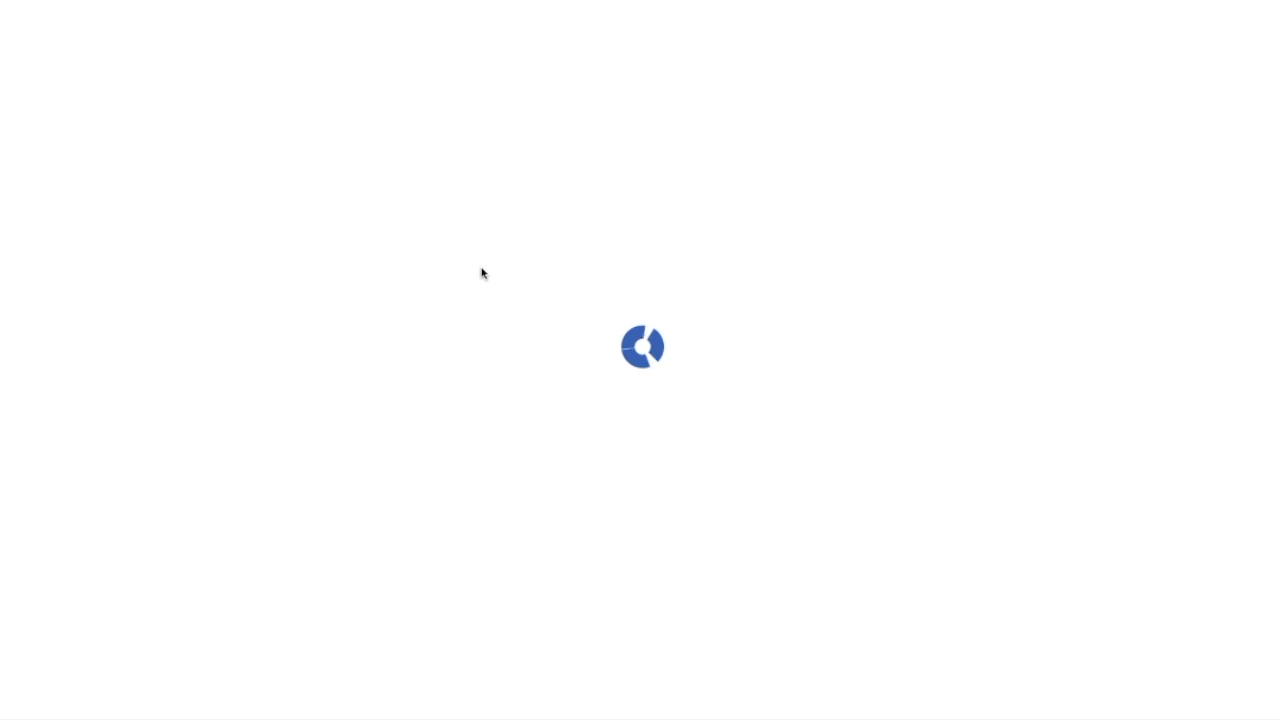
Scroll down the reloaded JetPay Dashboard
scroll(872, 530, down, 2)
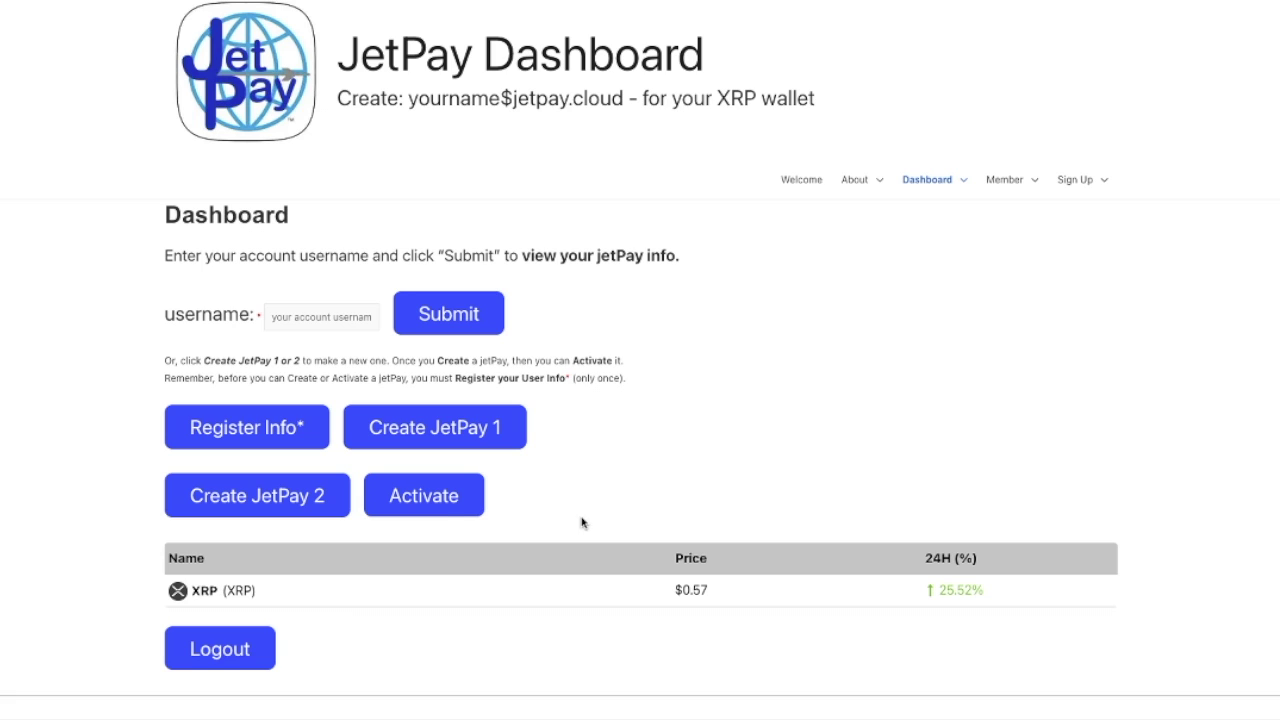
Open the jetPay activation form from the Dashboard's Activate button
click(458, 511)
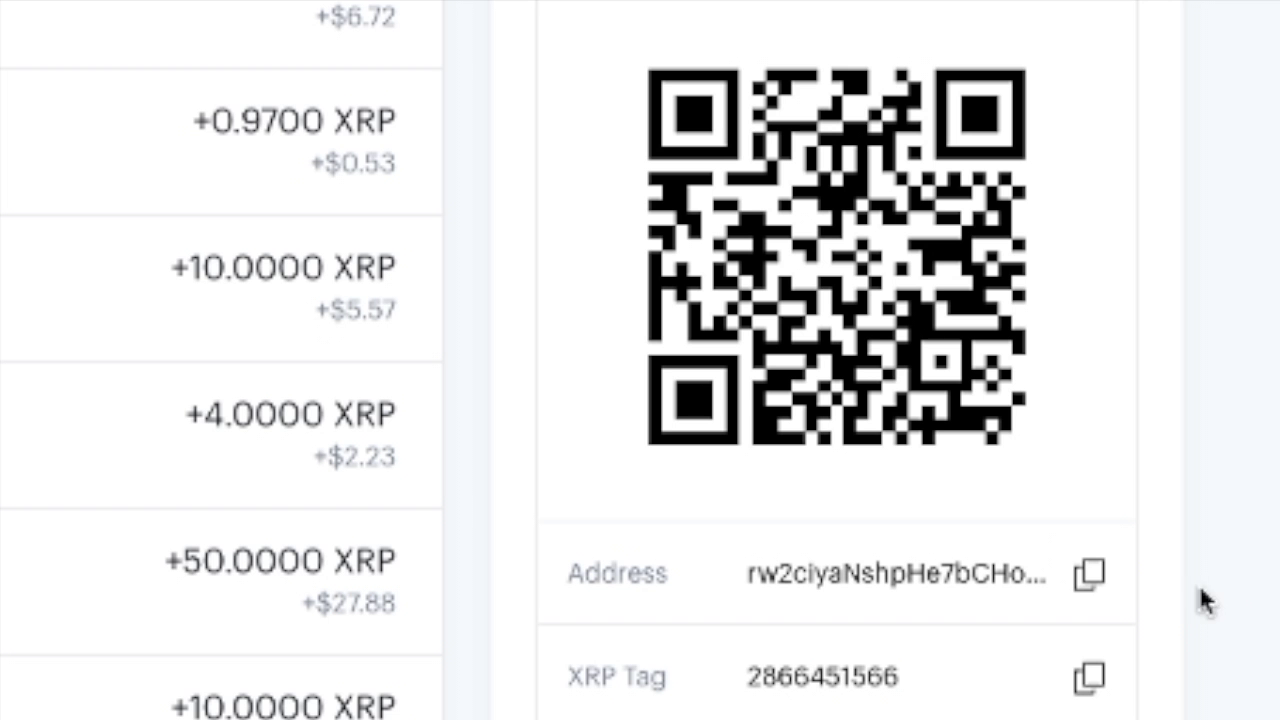
Paste the Coinbase XRP address into the Activate form's address field, then copy the XRP Tag
click(1092, 578)
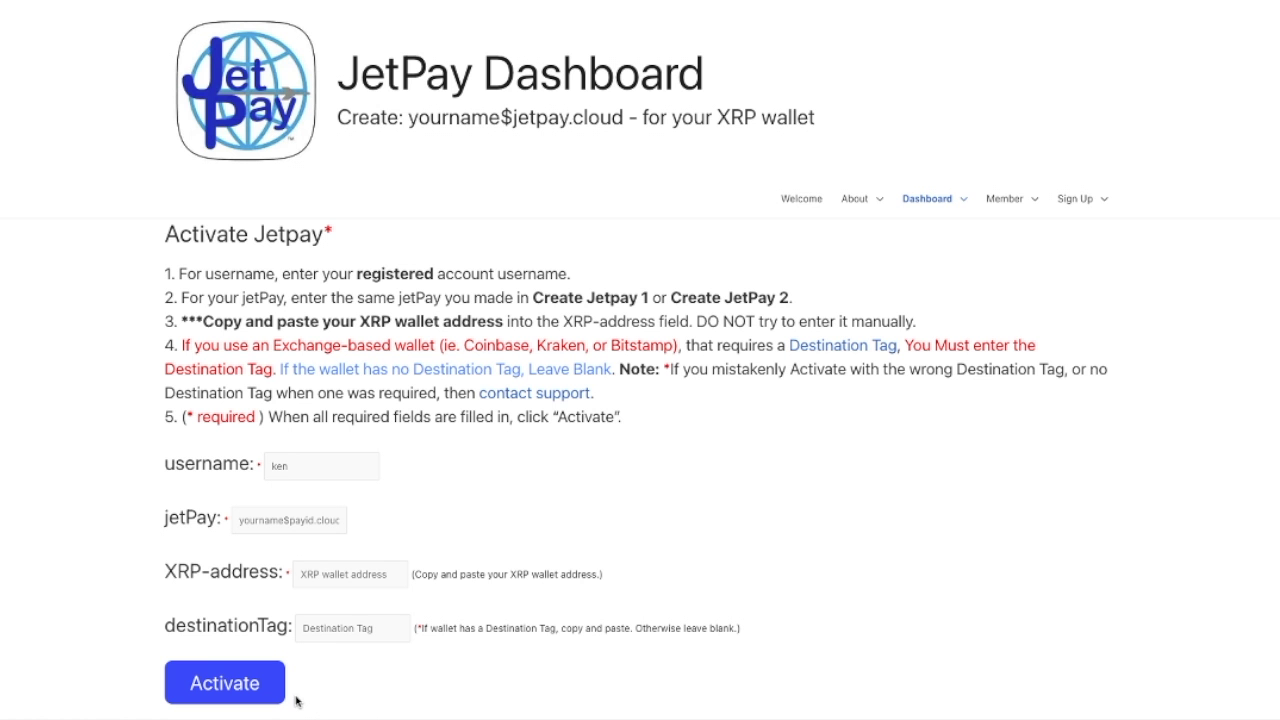
click(334, 578)
key(ctrl+v)
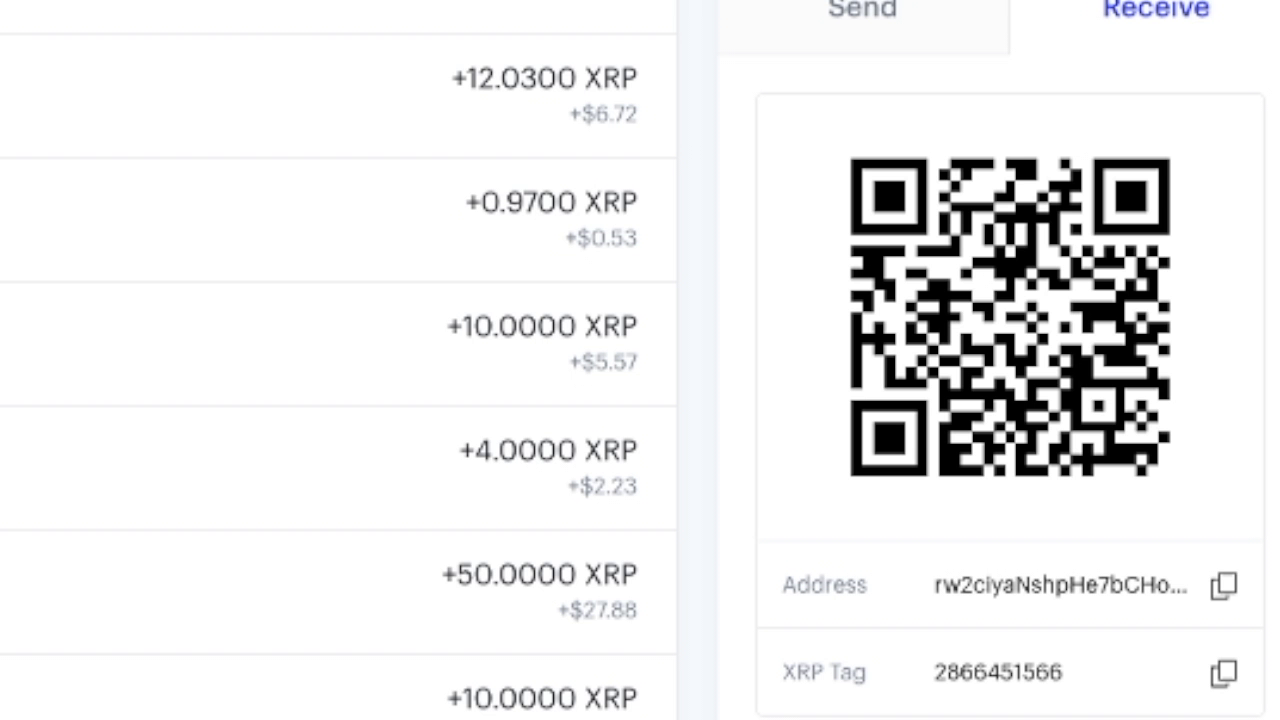
click(1225, 677)
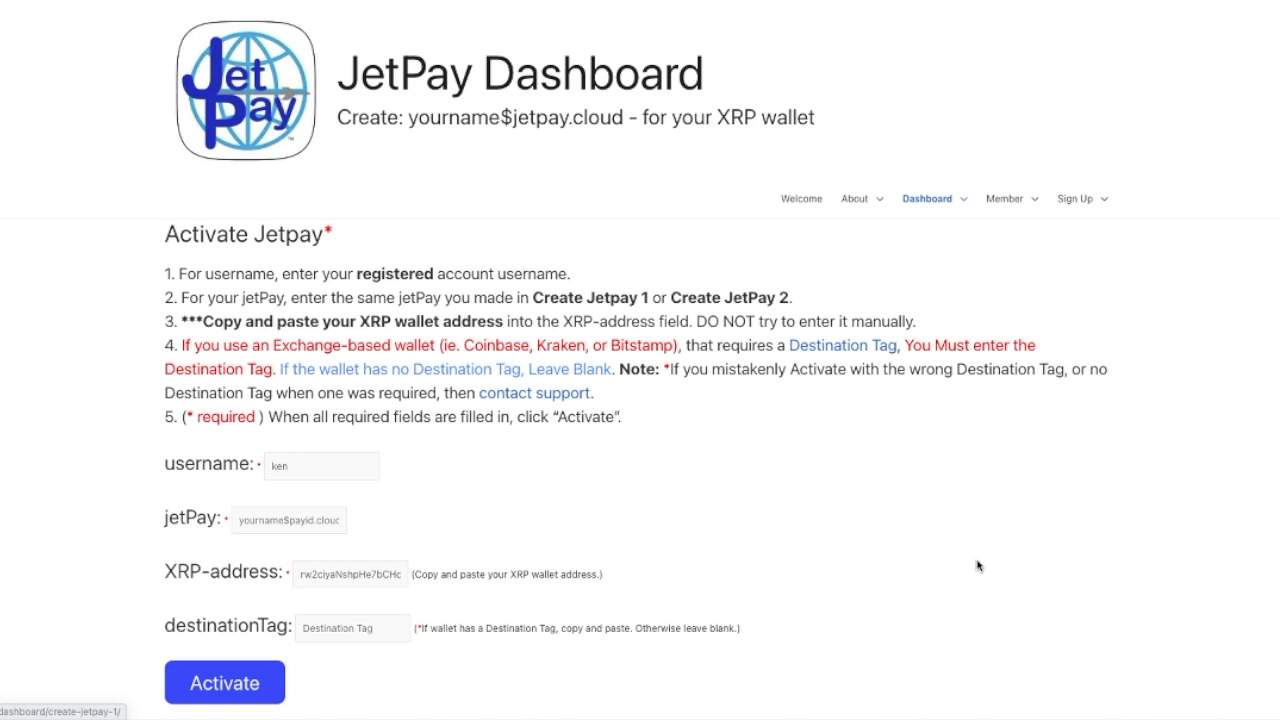
Paste the copied Coinbase destination tag into the destinationTag field
scroll(977, 563, down, 1)
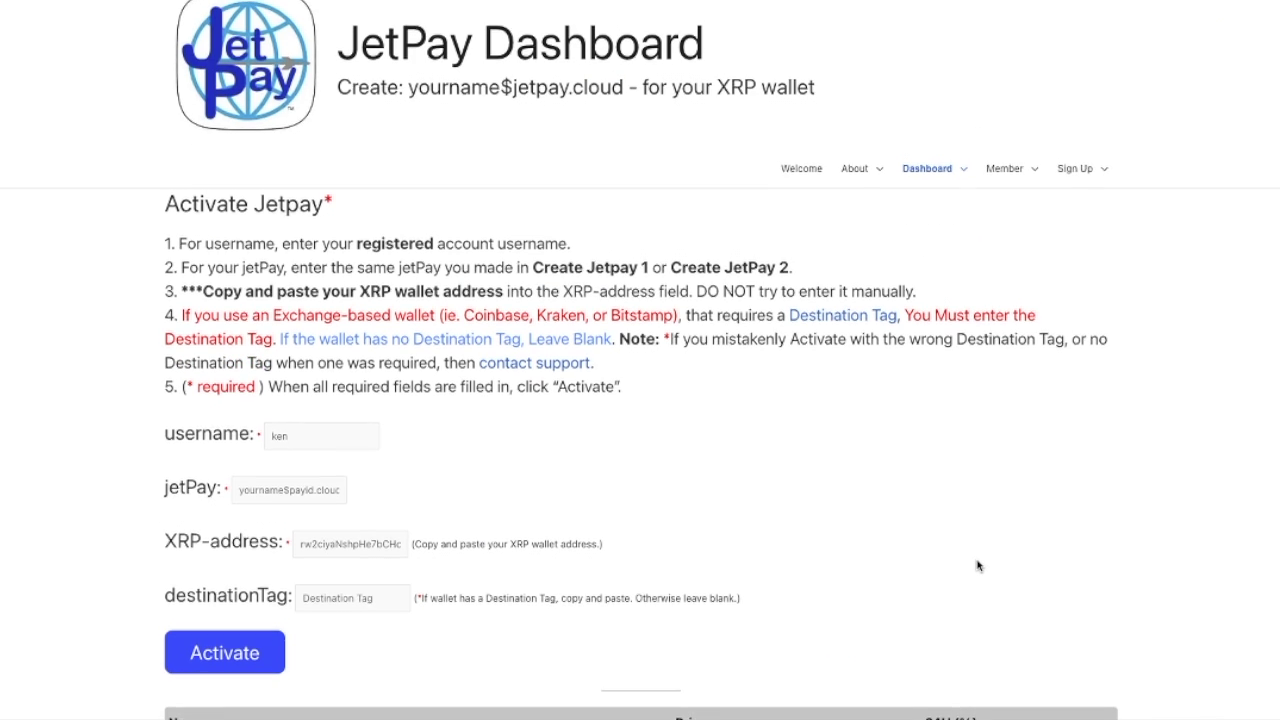
scroll(977, 566, up, 1)
key(ctrl+v)
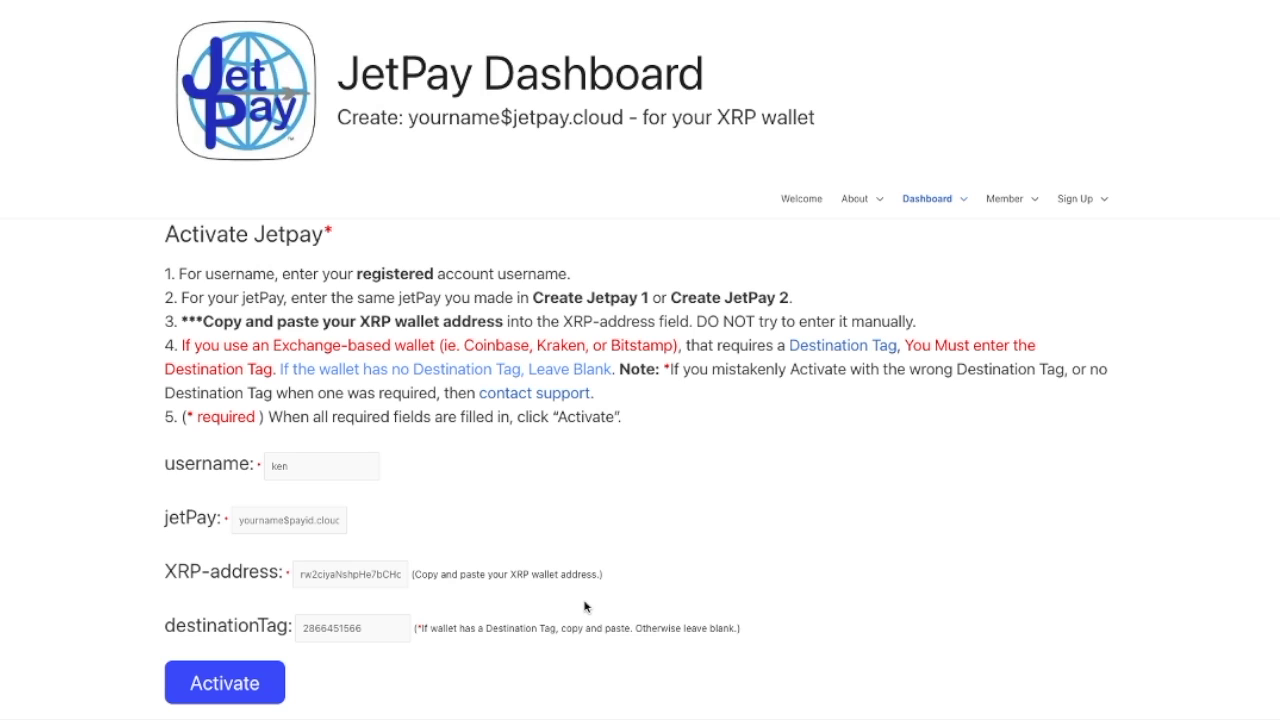
Fill the jetPay field with the suggested demo jetPay name from autofill
click(289, 520)
text(demo$jetpay.cloud)
click(280, 551)
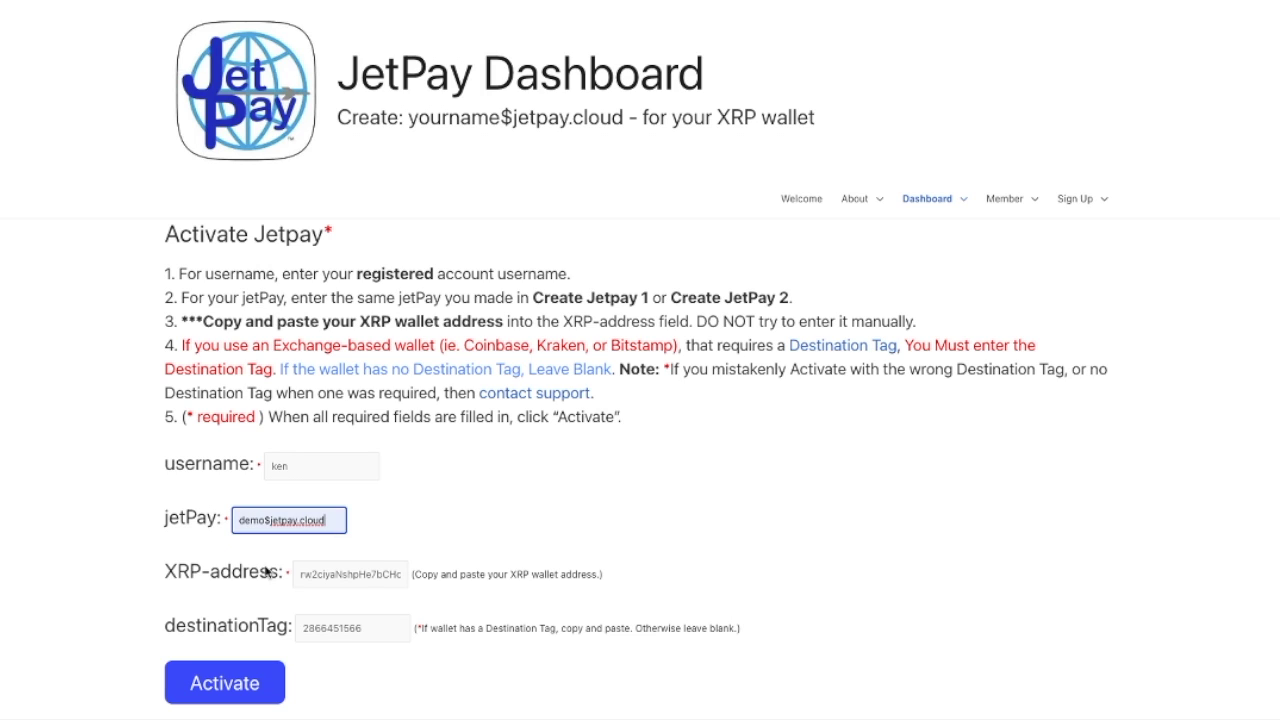
click(573, 516)
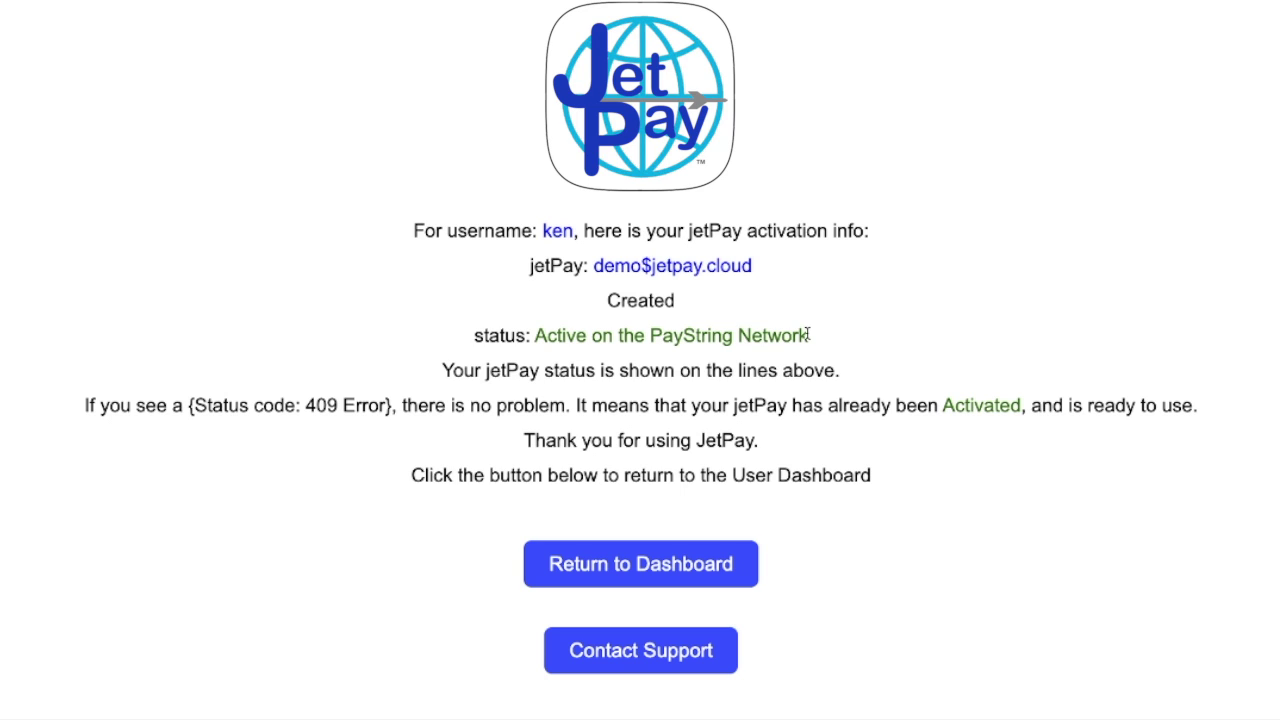
drag(810, 336, 534, 336)
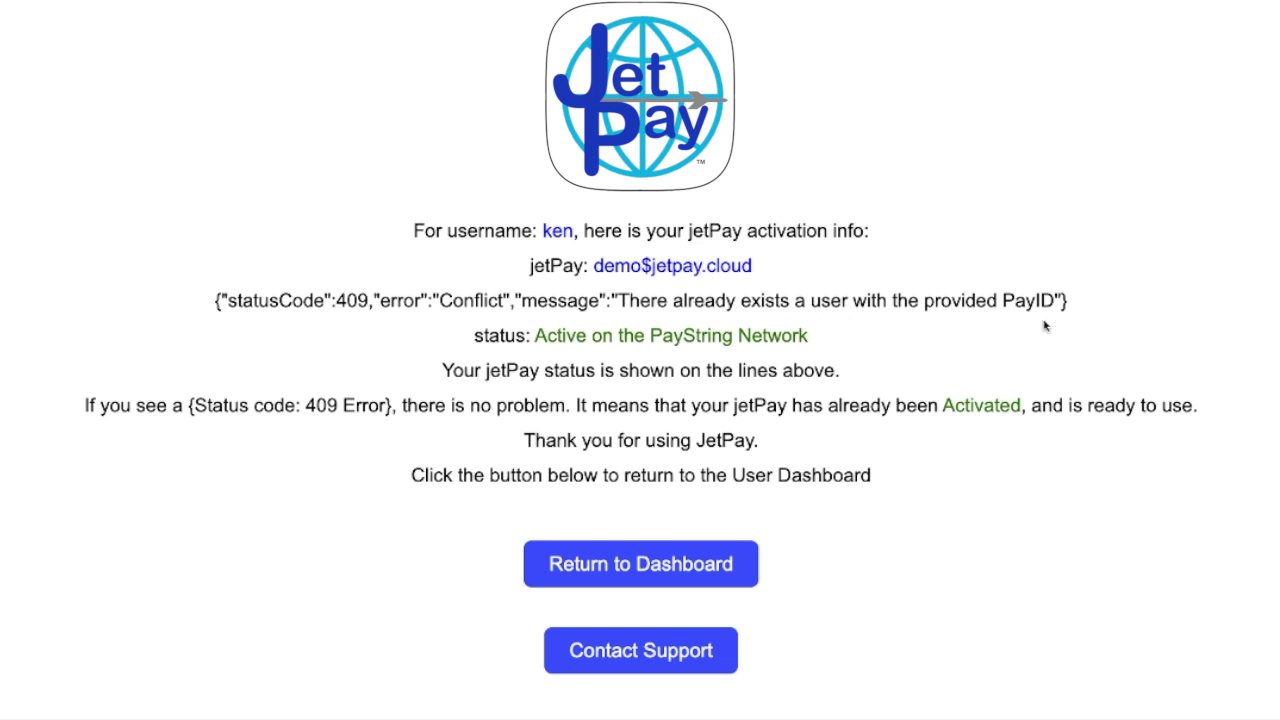
Highlight 'PayID', then most of the 409 Conflict error message on the activation page
drag(1004, 300, 1056, 300)
click(1084, 307)
drag(1076, 307, 213, 308)
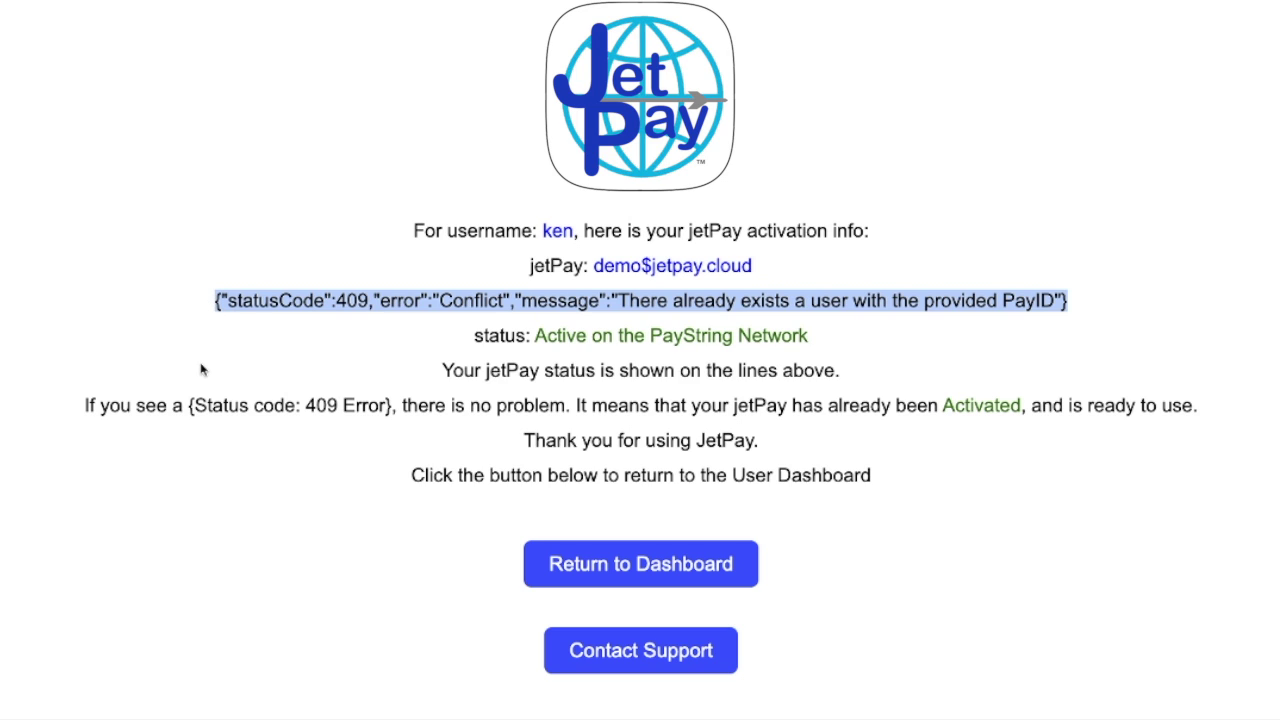